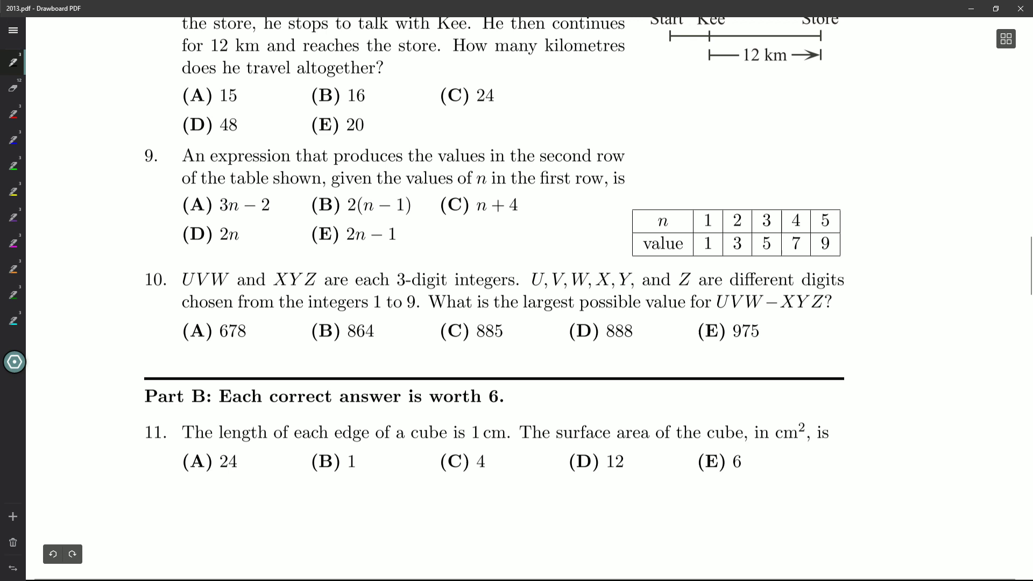
- Circle question number 9 and underline the n and both rows of table values
{"action": "left_click_drag", "start_coordinate": [158, 143], "coordinate": [124, 137]}
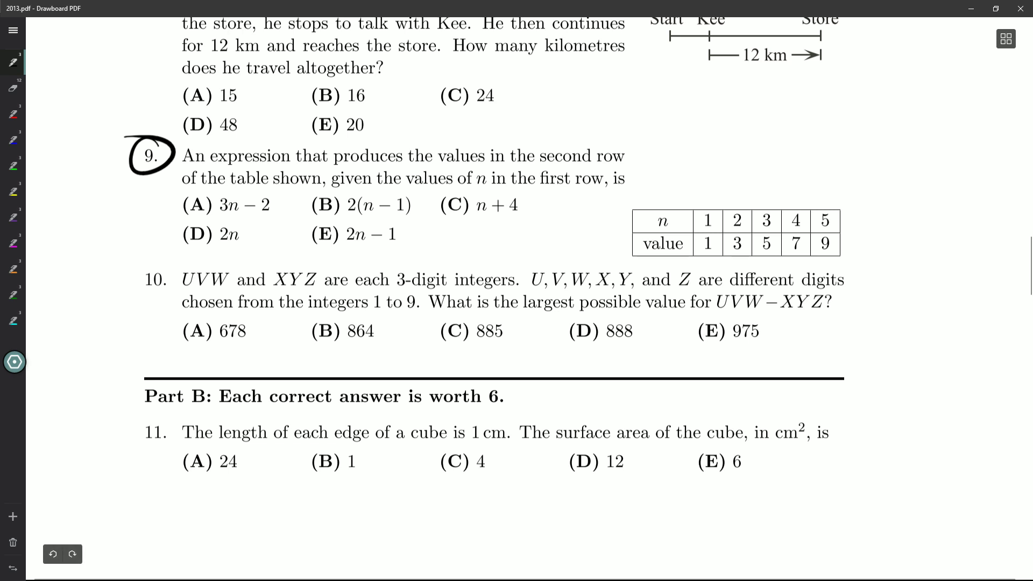
{"action": "left_click_drag", "start_coordinate": [474, 191], "coordinate": [493, 192]}
{"action": "left_click_drag", "start_coordinate": [703, 229], "coordinate": [746, 232]}
{"action": "left_click_drag", "start_coordinate": [759, 230], "coordinate": [834, 232]}
{"action": "left_click_drag", "start_coordinate": [706, 254], "coordinate": [721, 253]}
{"action": "left_click_drag", "start_coordinate": [731, 256], "coordinate": [834, 256]}
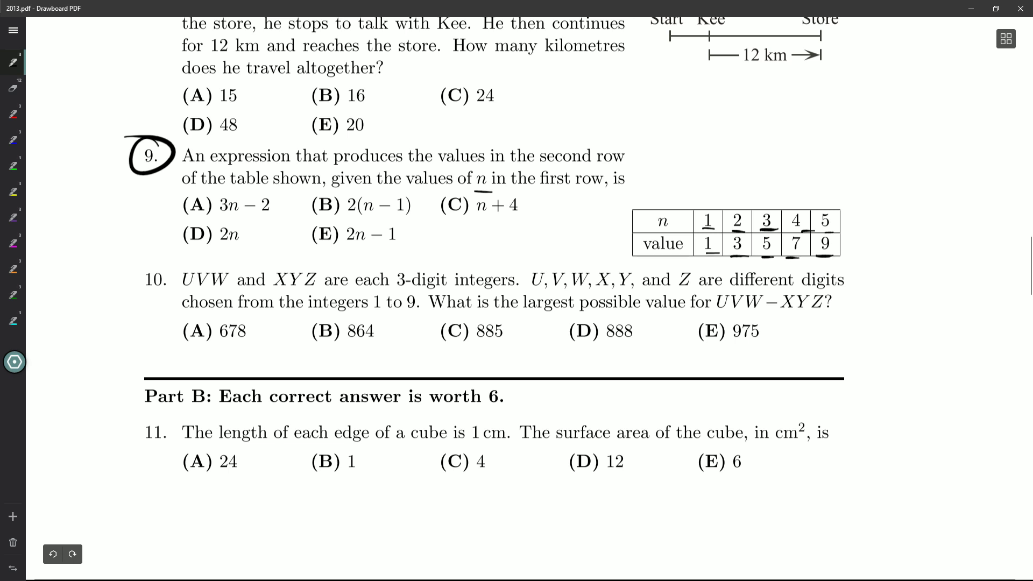
- Underline the answer choices, point an arrow at (C) n+4, and circle the 1s in both table rows
{"action": "left_click_drag", "start_coordinate": [174, 256], "coordinate": [538, 259]}
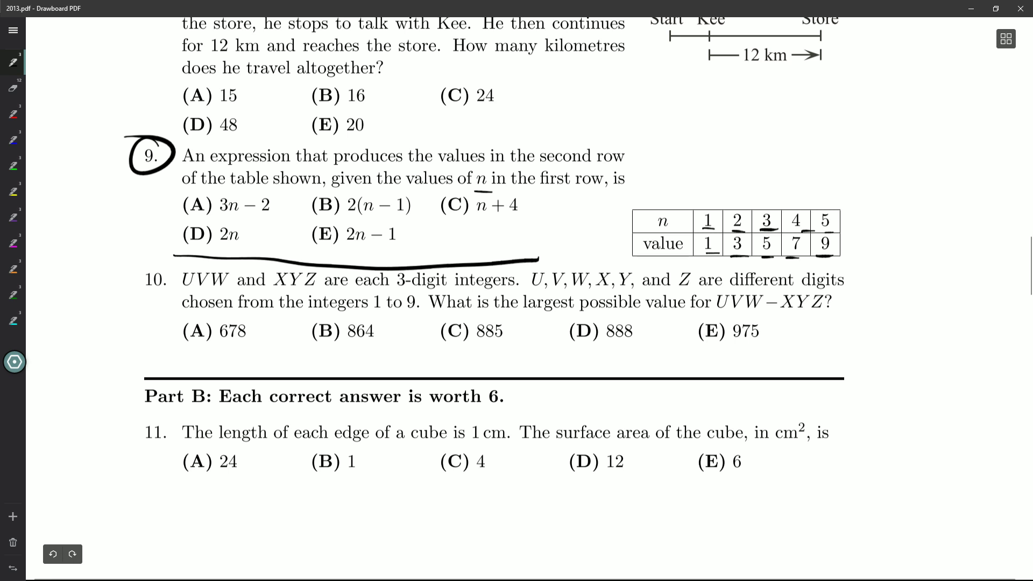
{"action": "left_click_drag", "start_coordinate": [573, 217], "coordinate": [517, 234]}
{"action": "mouse_move", "coordinate": [257, 186]}
{"action": "left_mouse_down"}
{"action": "mouse_move", "coordinate": [438, 202]}
{"action": "mouse_move", "coordinate": [380, 248]}
{"action": "mouse_move", "coordinate": [550, 226]}
{"action": "mouse_move", "coordinate": [492, 246]}
{"action": "left_mouse_up"}
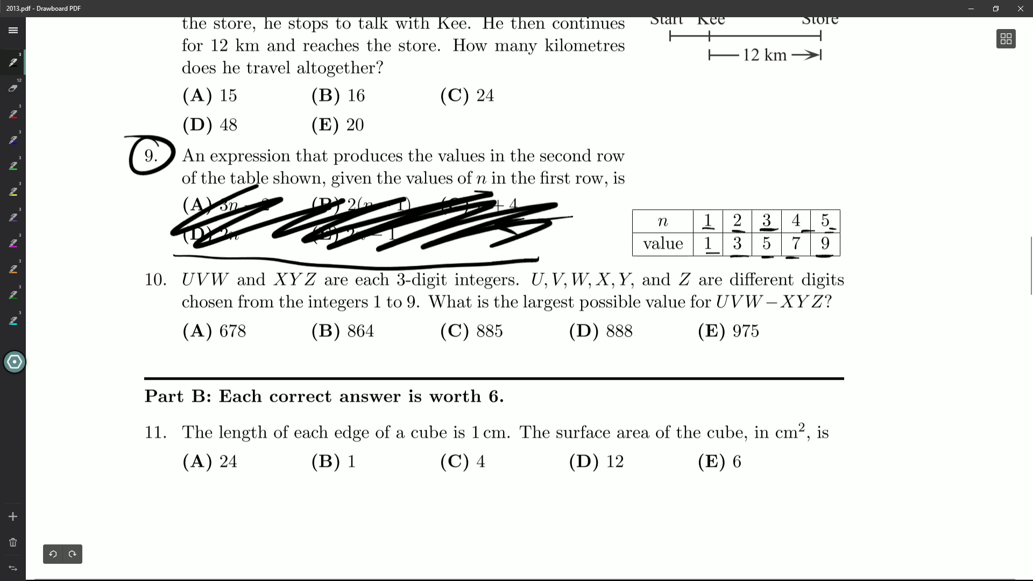
{"action": "mouse_move", "coordinate": [714, 207]}
{"action": "left_mouse_down"}
{"action": "mouse_move", "coordinate": [719, 232]}
{"action": "mouse_move", "coordinate": [703, 256]}
{"action": "mouse_move", "coordinate": [722, 234]}
{"action": "left_mouse_up"}
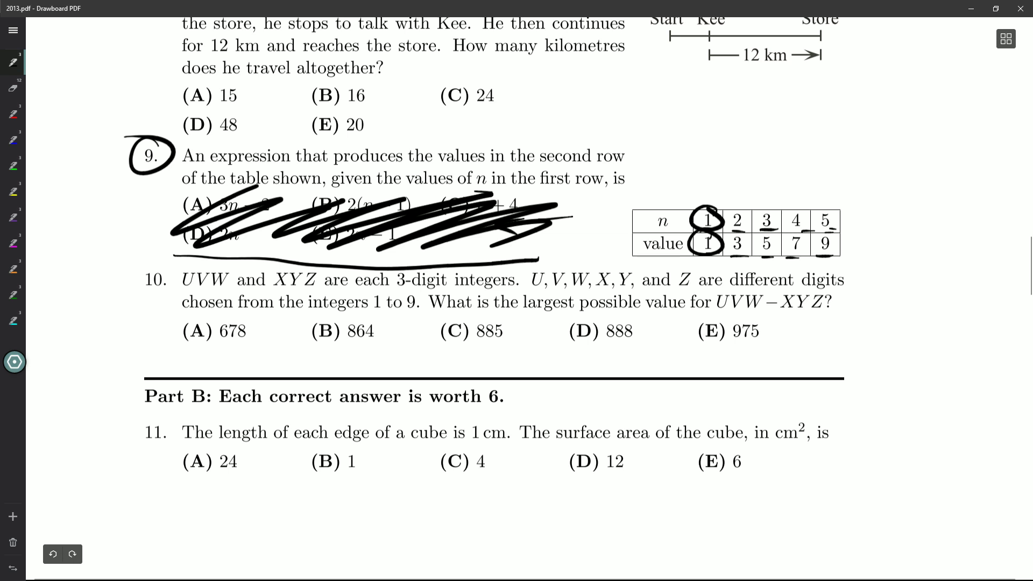
- Erase the stray scribble over the answer choices, then go back to black ink
{"action": "left_click", "coordinate": [13, 87]}
{"action": "mouse_move", "coordinate": [560, 207]}
{"action": "left_mouse_down"}
{"action": "mouse_move", "coordinate": [269, 215]}
{"action": "mouse_move", "coordinate": [323, 207]}
{"action": "left_mouse_up"}
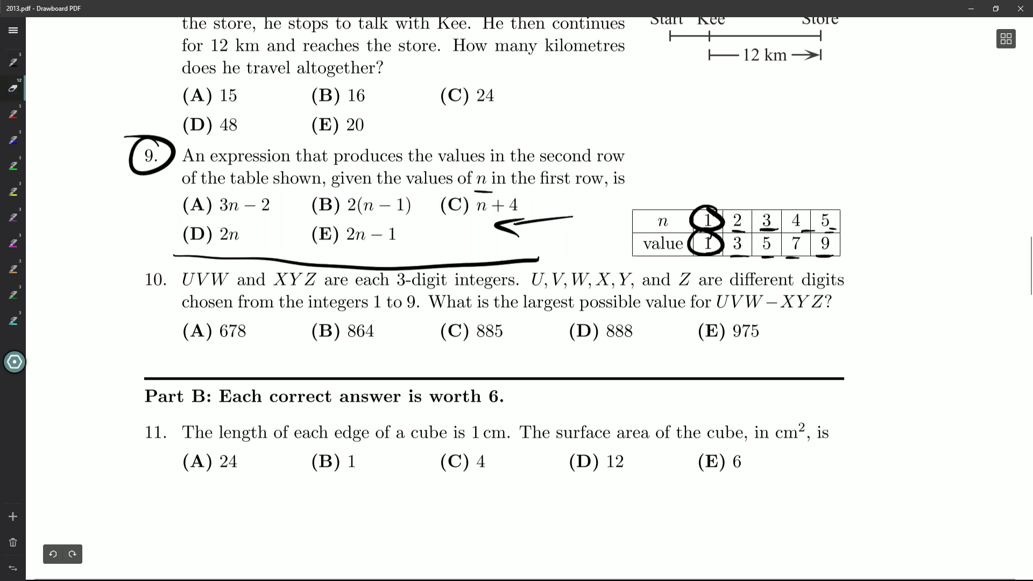
{"action": "left_click", "coordinate": [13, 62]}
{"action": "key", "text": "ctrl+Tab"}
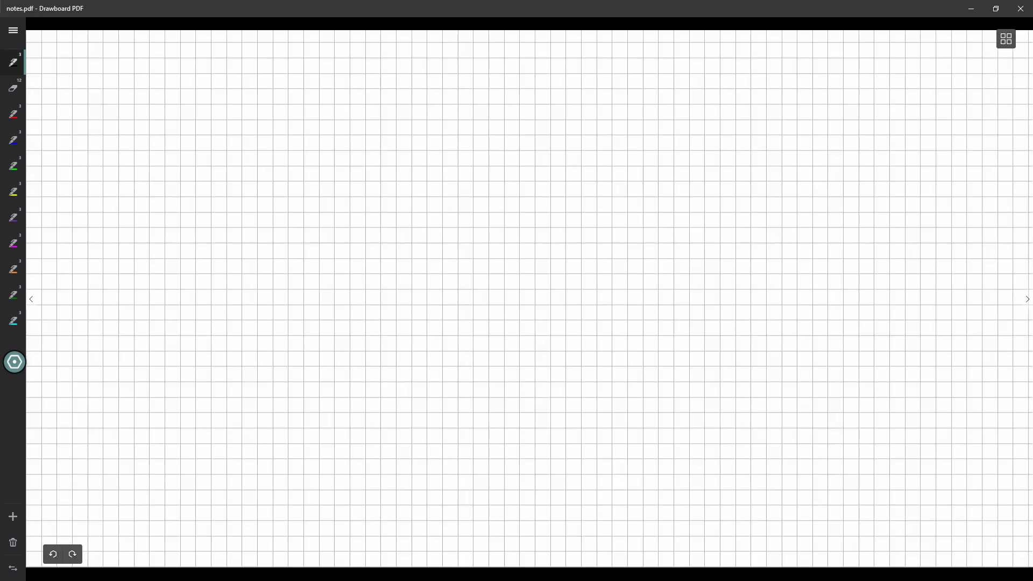
- On the notes page, draw a long table line with n values 1 to 5 above it
{"action": "left_click_drag", "start_coordinate": [78, 82], "coordinate": [729, 145]}
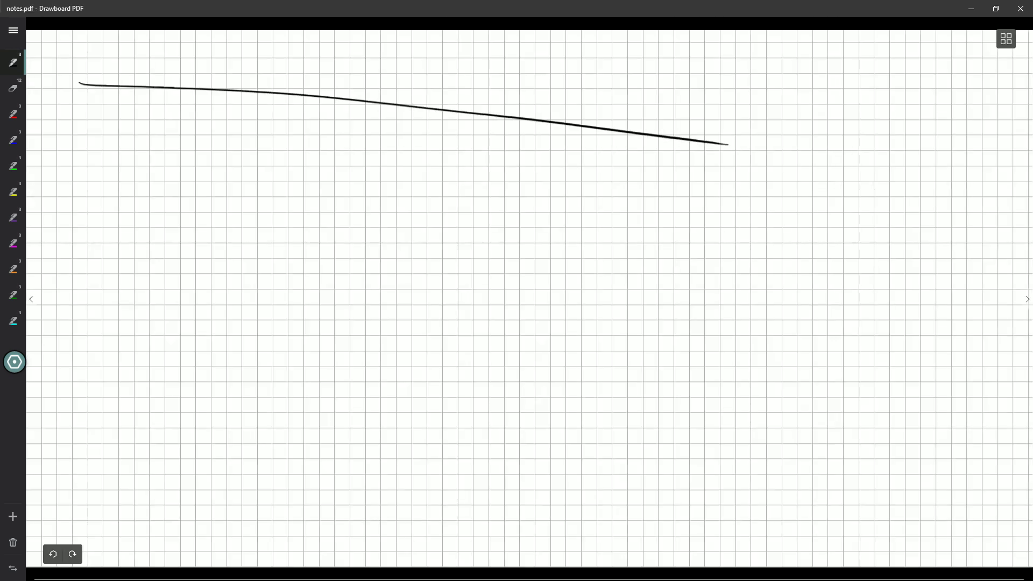
{"action": "left_click_drag", "start_coordinate": [163, 48], "coordinate": [169, 71]}
{"action": "left_click_drag", "start_coordinate": [245, 59], "coordinate": [277, 77]}
{"action": "mouse_move", "coordinate": [360, 64]}
{"action": "left_mouse_down"}
{"action": "mouse_move", "coordinate": [375, 58]}
{"action": "mouse_move", "coordinate": [367, 82]}
{"action": "left_mouse_up"}
{"action": "left_click_drag", "start_coordinate": [476, 67], "coordinate": [507, 78]}
{"action": "left_click_drag", "start_coordinate": [509, 67], "coordinate": [515, 95]}
{"action": "left_click_drag", "start_coordinate": [611, 74], "coordinate": [594, 99]}
{"action": "left_click_drag", "start_coordinate": [608, 74], "coordinate": [633, 83]}
- Write the sequence values 1, 3, 5, 7, 9 below the table line
{"action": "left_click_drag", "start_coordinate": [167, 127], "coordinate": [166, 162]}
{"action": "left_click_drag", "start_coordinate": [243, 133], "coordinate": [247, 158]}
{"action": "left_click_drag", "start_coordinate": [360, 127], "coordinate": [343, 156]}
{"action": "left_click_drag", "start_coordinate": [348, 132], "coordinate": [388, 134]}
{"action": "left_click_drag", "start_coordinate": [479, 137], "coordinate": [504, 163]}
{"action": "left_click_drag", "start_coordinate": [623, 143], "coordinate": [624, 186]}
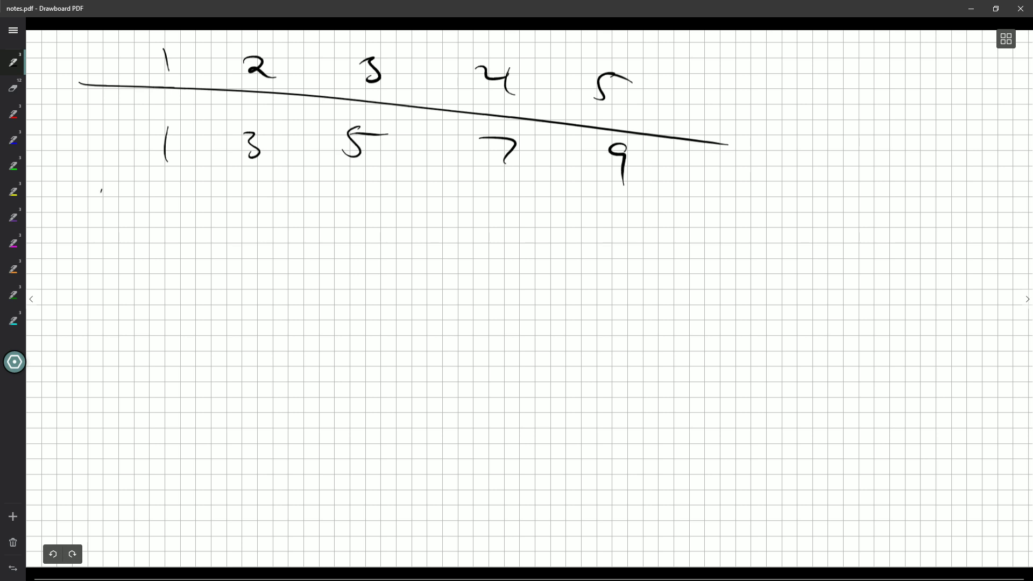
{"action": "key", "text": "ctrl+Tab"}
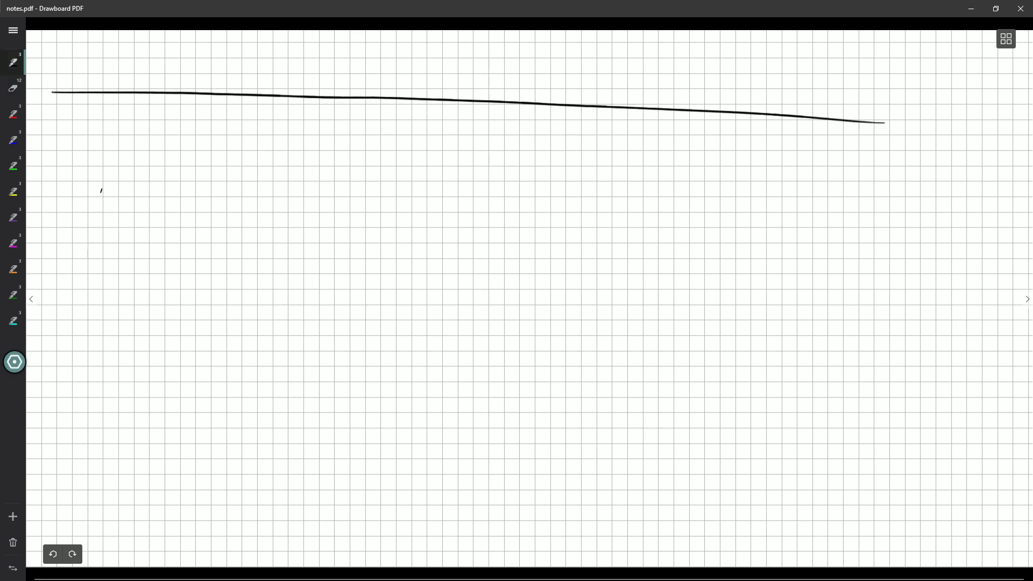
- Draw a second table line and rewrite the n row 1 to 5, labelled n
{"action": "mouse_move", "coordinate": [64, 158]}
{"action": "left_mouse_down"}
{"action": "mouse_move", "coordinate": [497, 152]}
{"action": "mouse_move", "coordinate": [930, 189]}
{"action": "left_mouse_up"}
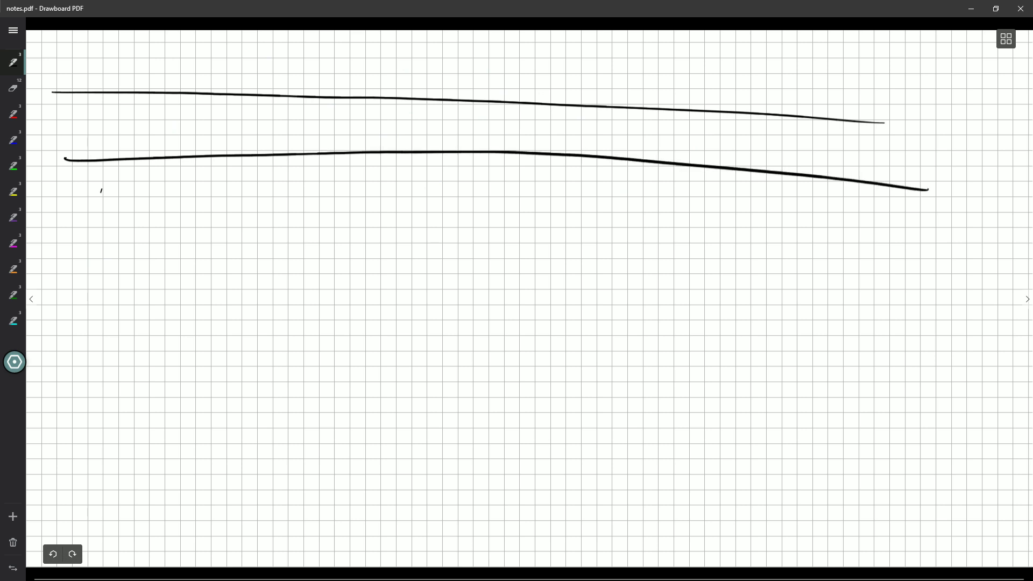
{"action": "left_click_drag", "start_coordinate": [213, 51], "coordinate": [216, 72]}
{"action": "left_click_drag", "start_coordinate": [321, 60], "coordinate": [344, 79]}
{"action": "mouse_move", "coordinate": [464, 60]}
{"action": "left_mouse_down"}
{"action": "mouse_move", "coordinate": [476, 61]}
{"action": "mouse_move", "coordinate": [466, 82]}
{"action": "left_mouse_up"}
{"action": "left_click_drag", "start_coordinate": [610, 69], "coordinate": [630, 80]}
{"action": "left_click_drag", "start_coordinate": [637, 70], "coordinate": [640, 91]}
{"action": "mouse_move", "coordinate": [735, 70]}
{"action": "left_mouse_down"}
{"action": "mouse_move", "coordinate": [733, 89]}
{"action": "mouse_move", "coordinate": [768, 66]}
{"action": "left_mouse_up"}
{"action": "left_click_drag", "start_coordinate": [99, 69], "coordinate": [117, 73]}
- Label the value row '?' and write 1, 3, 5, 7, 9 under the n values
{"action": "left_click_drag", "start_coordinate": [94, 109], "coordinate": [108, 135]}
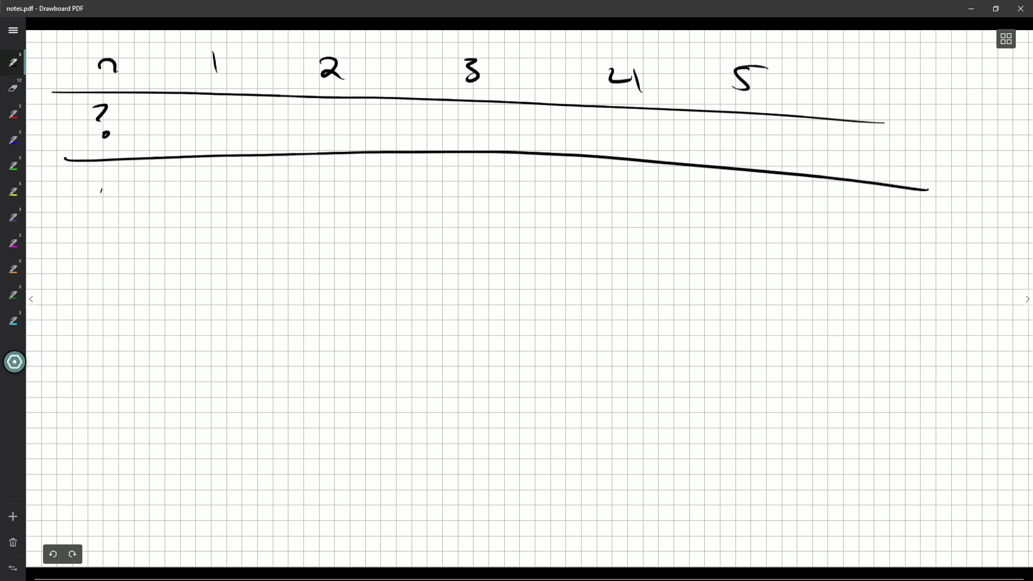
{"action": "left_click_drag", "start_coordinate": [214, 113], "coordinate": [218, 135]}
{"action": "left_click_drag", "start_coordinate": [323, 117], "coordinate": [328, 138]}
{"action": "left_click_drag", "start_coordinate": [454, 117], "coordinate": [448, 138]}
{"action": "left_click_drag", "start_coordinate": [463, 120], "coordinate": [483, 118]}
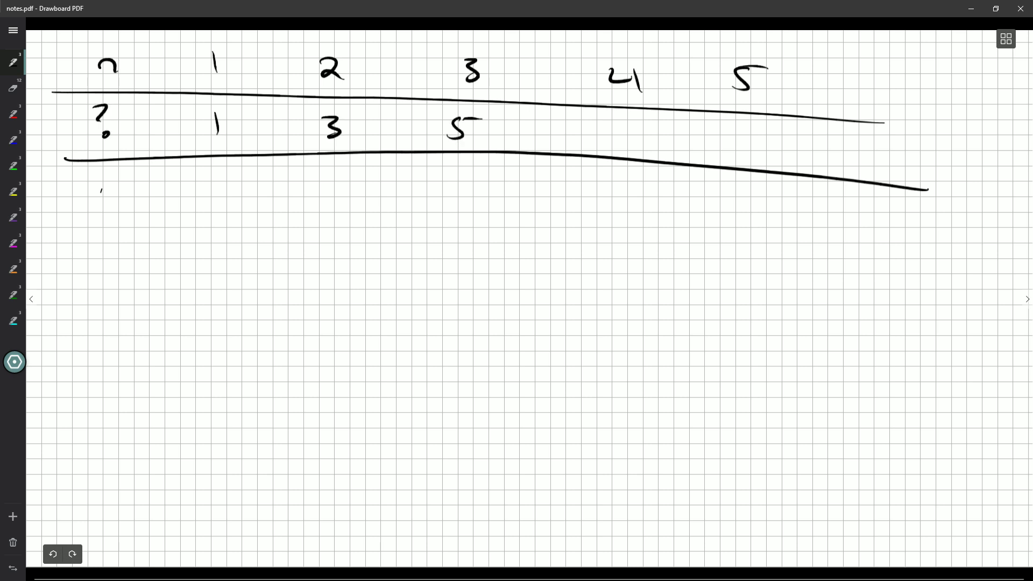
{"action": "left_click_drag", "start_coordinate": [609, 124], "coordinate": [627, 145]}
{"action": "left_click_drag", "start_coordinate": [758, 133], "coordinate": [760, 158]}
- Copy options 3n-2 and 2(n-1) from the exam onto rows below the table
{"action": "mouse_move", "coordinate": [45, 212]}
{"action": "left_mouse_down"}
{"action": "mouse_move", "coordinate": [45, 240]}
{"action": "mouse_move", "coordinate": [94, 237]}
{"action": "left_mouse_up"}
{"action": "mouse_move", "coordinate": [102, 232]}
{"action": "left_mouse_down"}
{"action": "mouse_move", "coordinate": [123, 219]}
{"action": "mouse_move", "coordinate": [141, 238]}
{"action": "left_mouse_up"}
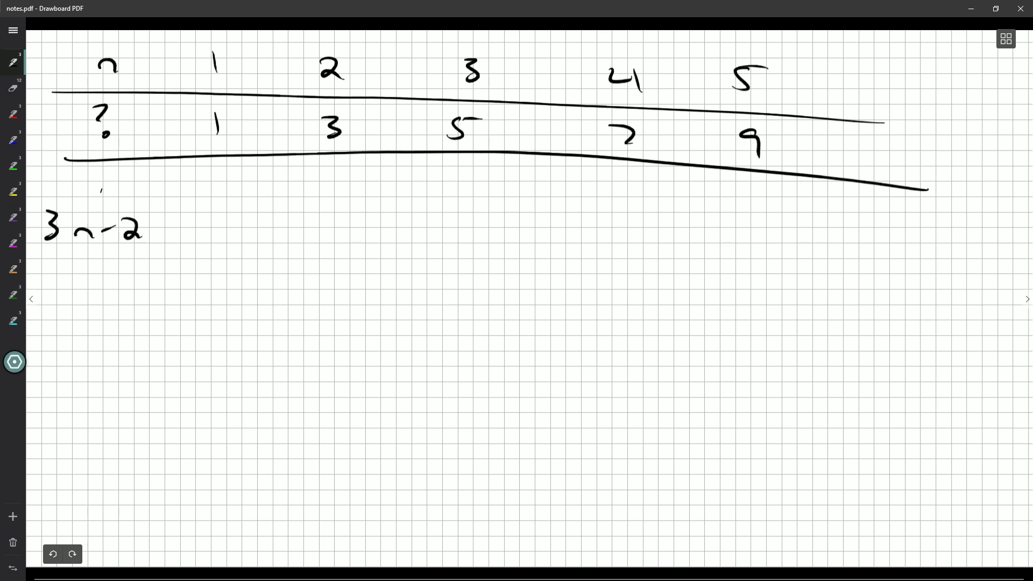
{"action": "key", "text": "ctrl+Tab"}
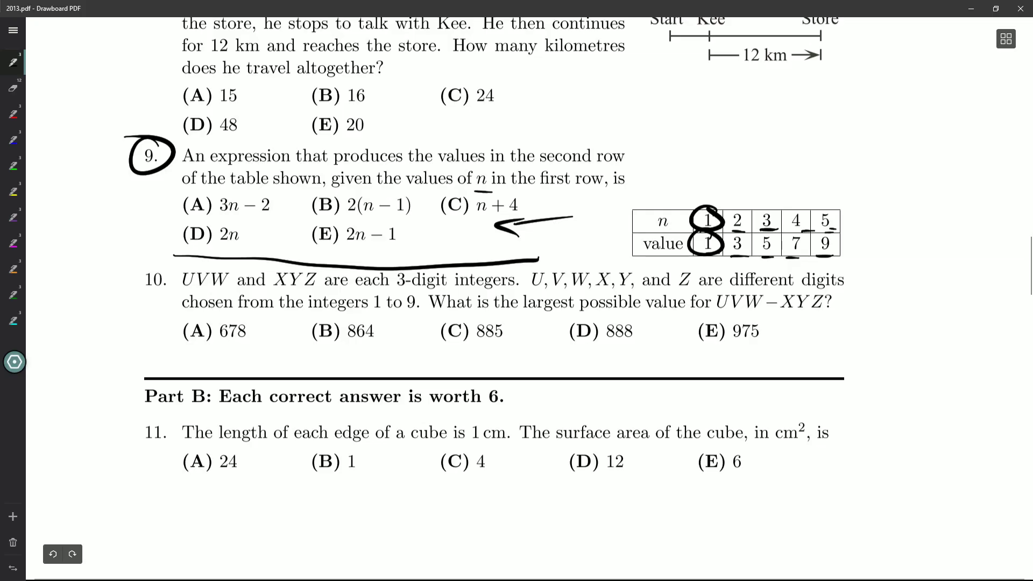
{"action": "key", "text": "ctrl+Tab"}
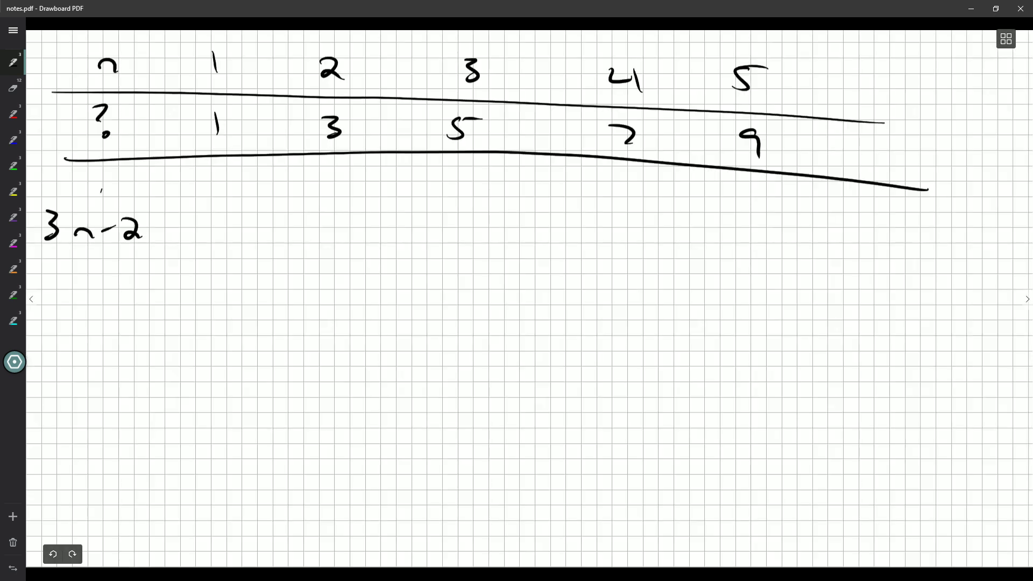
{"action": "mouse_move", "coordinate": [43, 297]}
{"action": "left_mouse_down"}
{"action": "mouse_move", "coordinate": [86, 323]}
{"action": "mouse_move", "coordinate": [108, 312]}
{"action": "left_mouse_up"}
{"action": "left_click_drag", "start_coordinate": [116, 308], "coordinate": [128, 305]}
{"action": "left_click_drag", "start_coordinate": [135, 300], "coordinate": [145, 318]}
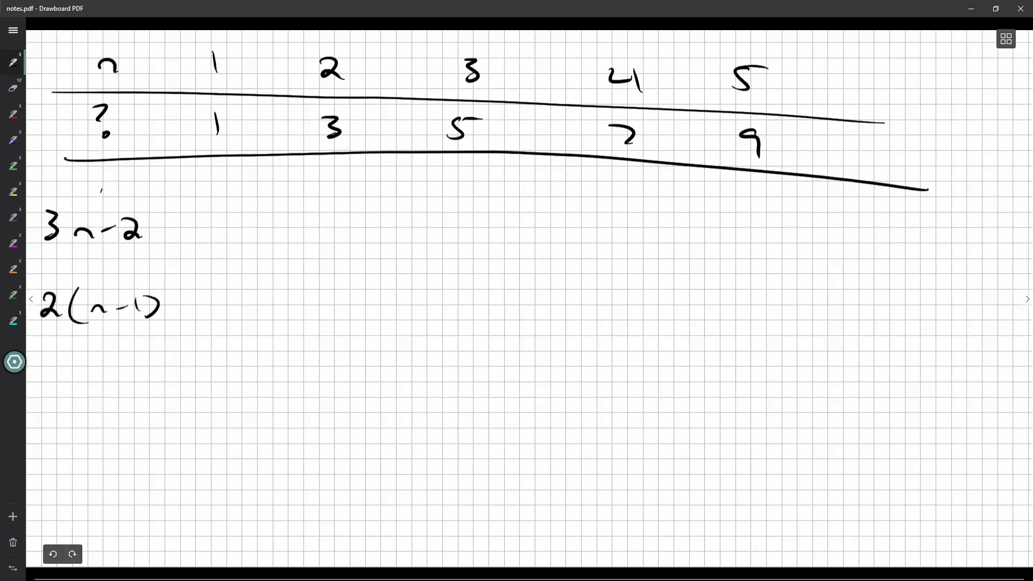
- Rule four horizontal lines separating the option rows down the page
{"action": "mouse_move", "coordinate": [57, 265]}
{"action": "left_mouse_down"}
{"action": "mouse_move", "coordinate": [369, 249]}
{"action": "mouse_move", "coordinate": [939, 278]}
{"action": "left_mouse_up"}
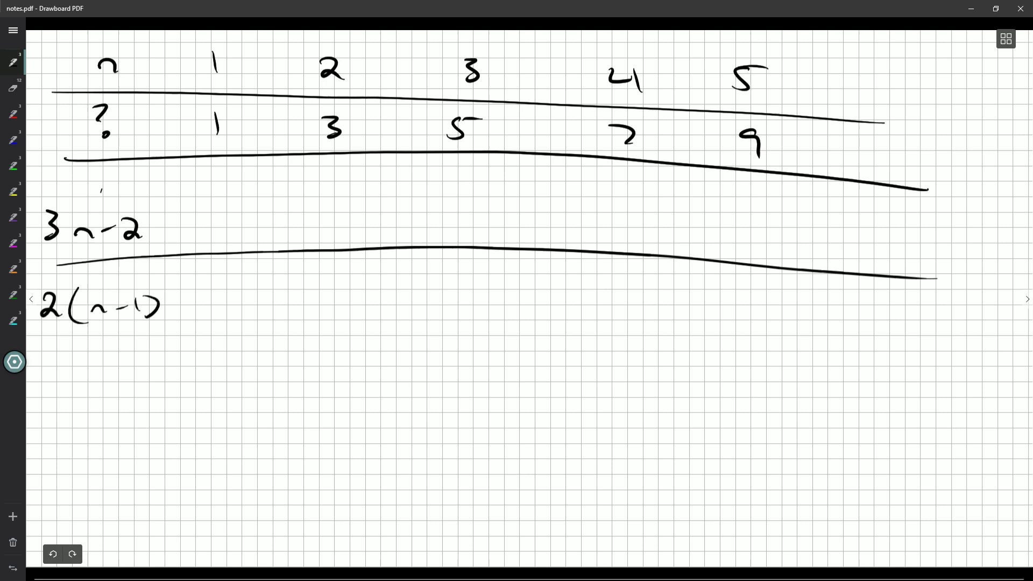
{"action": "mouse_move", "coordinate": [45, 346]}
{"action": "left_mouse_down"}
{"action": "mouse_move", "coordinate": [165, 341]}
{"action": "mouse_move", "coordinate": [938, 369]}
{"action": "left_mouse_up"}
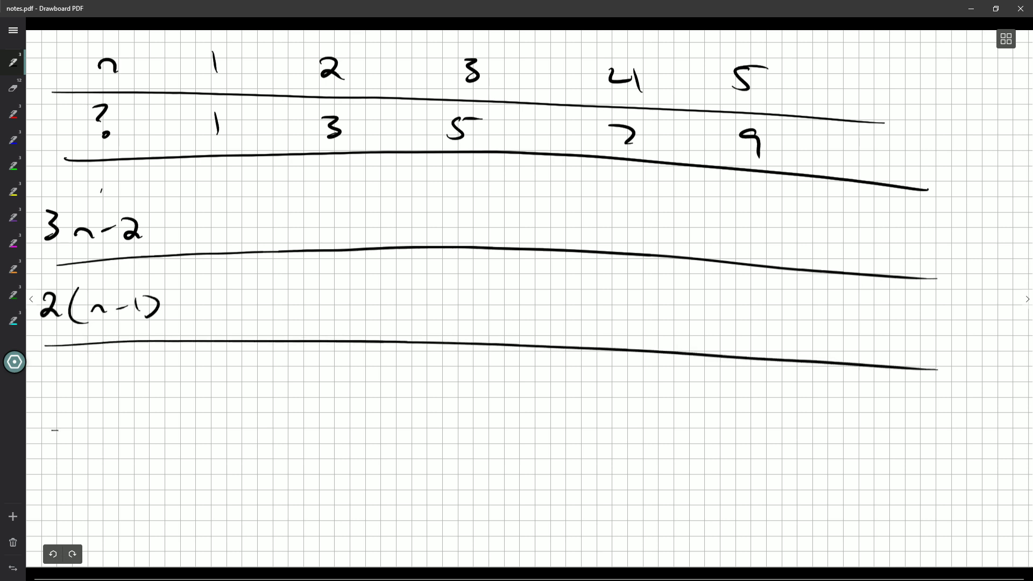
{"action": "mouse_move", "coordinate": [58, 431]}
{"action": "left_mouse_down"}
{"action": "mouse_move", "coordinate": [635, 435]}
{"action": "mouse_move", "coordinate": [922, 456]}
{"action": "left_mouse_up"}
{"action": "mouse_move", "coordinate": [57, 494]}
{"action": "left_mouse_down"}
{"action": "mouse_move", "coordinate": [578, 500]}
{"action": "mouse_move", "coordinate": [894, 518]}
{"action": "left_mouse_up"}
{"action": "key", "text": "ctrl+Tab"}
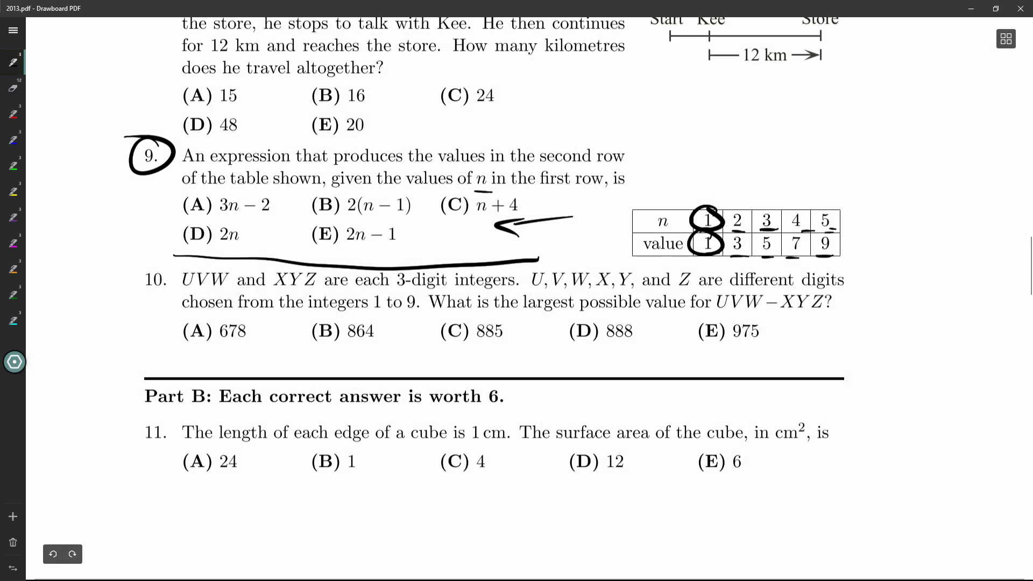
{"action": "key", "text": "ctrl+Tab"}
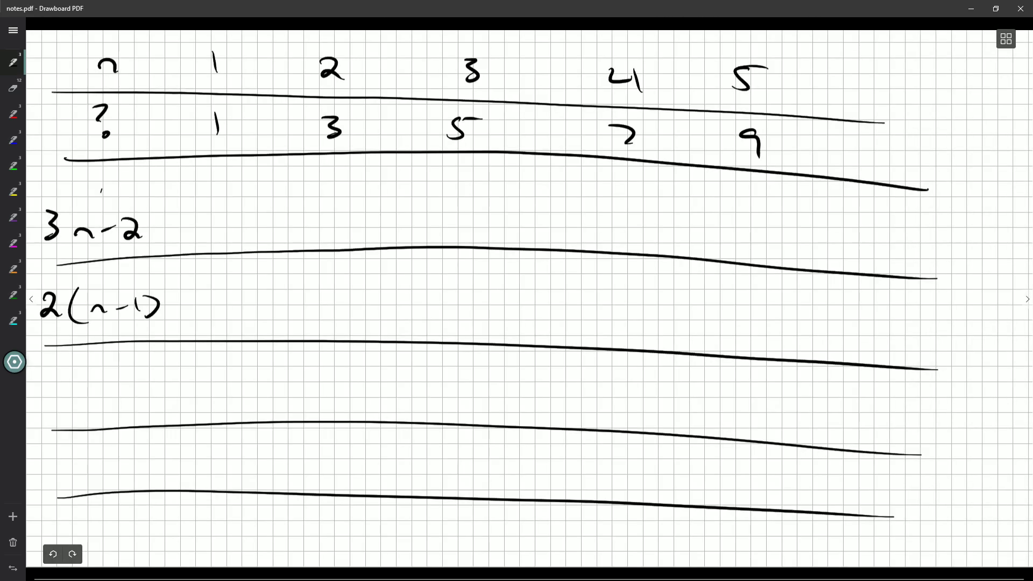
- Write the remaining options n+4, 2n and 2n-1 on their own rows
{"action": "left_click_drag", "start_coordinate": [68, 456], "coordinate": [112, 468]}
{"action": "left_click_drag", "start_coordinate": [72, 401], "coordinate": [91, 399]}
{"action": "mouse_move", "coordinate": [96, 395]}
{"action": "left_mouse_down"}
{"action": "mouse_move", "coordinate": [110, 393]}
{"action": "mouse_move", "coordinate": [106, 400]}
{"action": "left_mouse_up"}
{"action": "mouse_move", "coordinate": [124, 379]}
{"action": "left_mouse_down"}
{"action": "mouse_move", "coordinate": [129, 392]}
{"action": "mouse_move", "coordinate": [142, 389]}
{"action": "left_mouse_up"}
{"action": "left_click_drag", "start_coordinate": [146, 375], "coordinate": [148, 397]}
{"action": "mouse_move", "coordinate": [68, 514]}
{"action": "left_mouse_down"}
{"action": "mouse_move", "coordinate": [85, 531]}
{"action": "mouse_move", "coordinate": [137, 526]}
{"action": "left_mouse_up"}
{"action": "left_click_drag", "start_coordinate": [148, 511], "coordinate": [151, 535]}
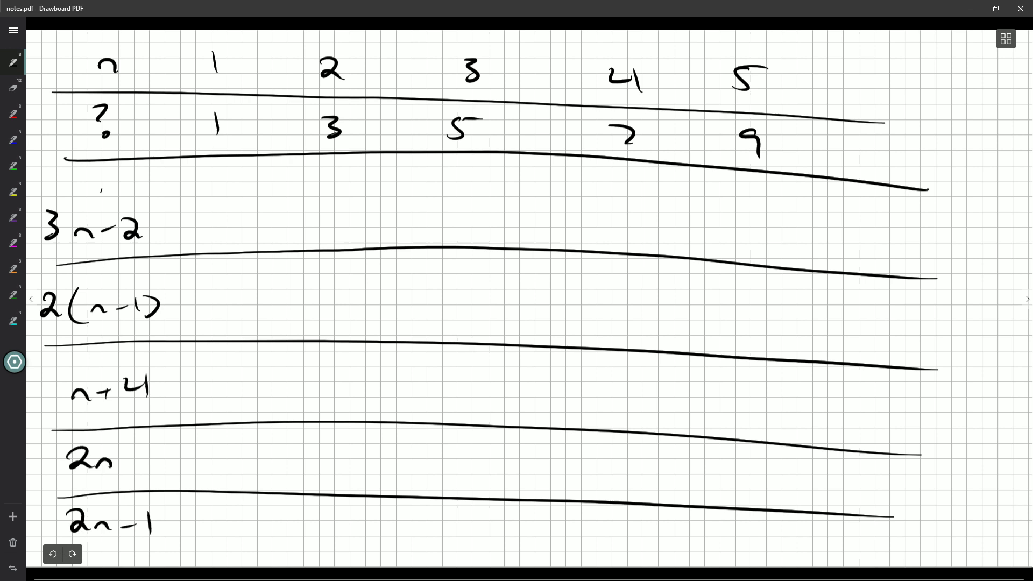
- Circle n = 1, note n+4 gives 5 and cross it out, circling target value 1
{"action": "mouse_move", "coordinate": [218, 41]}
{"action": "left_mouse_down"}
{"action": "mouse_move", "coordinate": [238, 60]}
{"action": "mouse_move", "coordinate": [209, 42]}
{"action": "left_mouse_up"}
{"action": "mouse_move", "coordinate": [229, 370]}
{"action": "left_mouse_down"}
{"action": "mouse_move", "coordinate": [228, 394]}
{"action": "mouse_move", "coordinate": [256, 370]}
{"action": "left_mouse_up"}
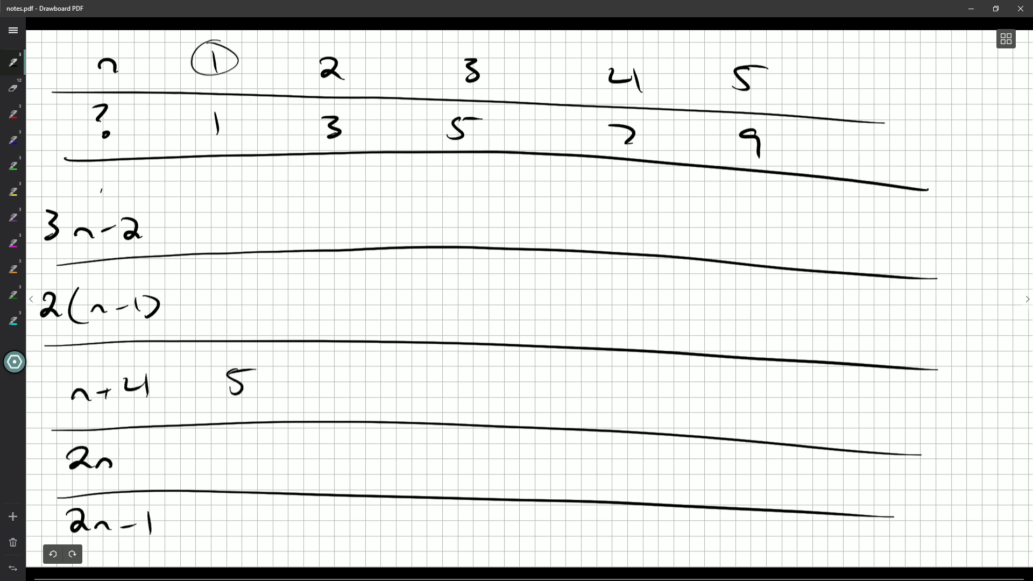
{"action": "left_click_drag", "start_coordinate": [83, 411], "coordinate": [153, 356]}
{"action": "left_click_drag", "start_coordinate": [102, 380], "coordinate": [160, 410]}
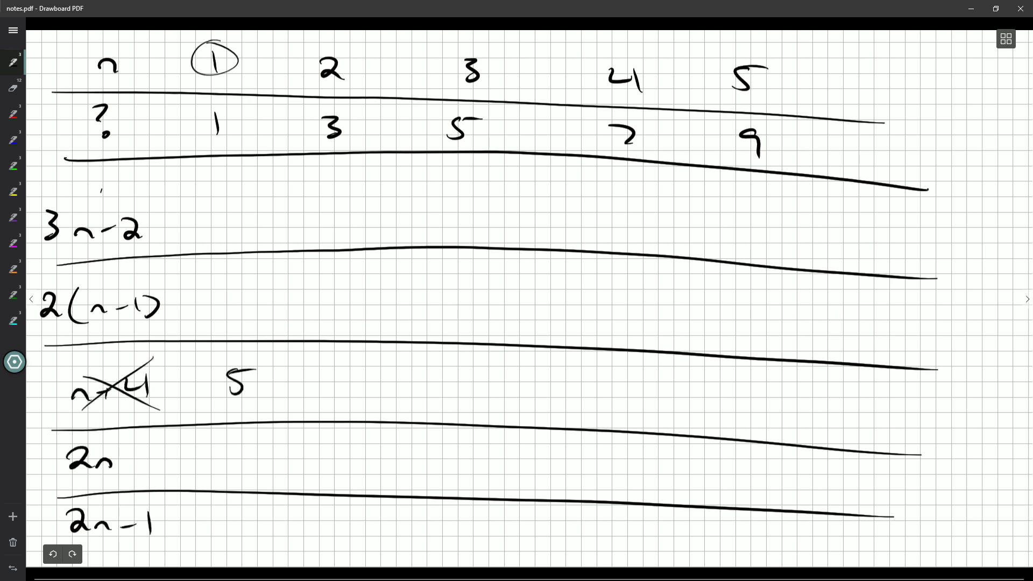
{"action": "mouse_move", "coordinate": [226, 102]}
{"action": "left_mouse_down"}
{"action": "mouse_move", "coordinate": [229, 140]}
{"action": "mouse_move", "coordinate": [214, 99]}
{"action": "left_mouse_up"}
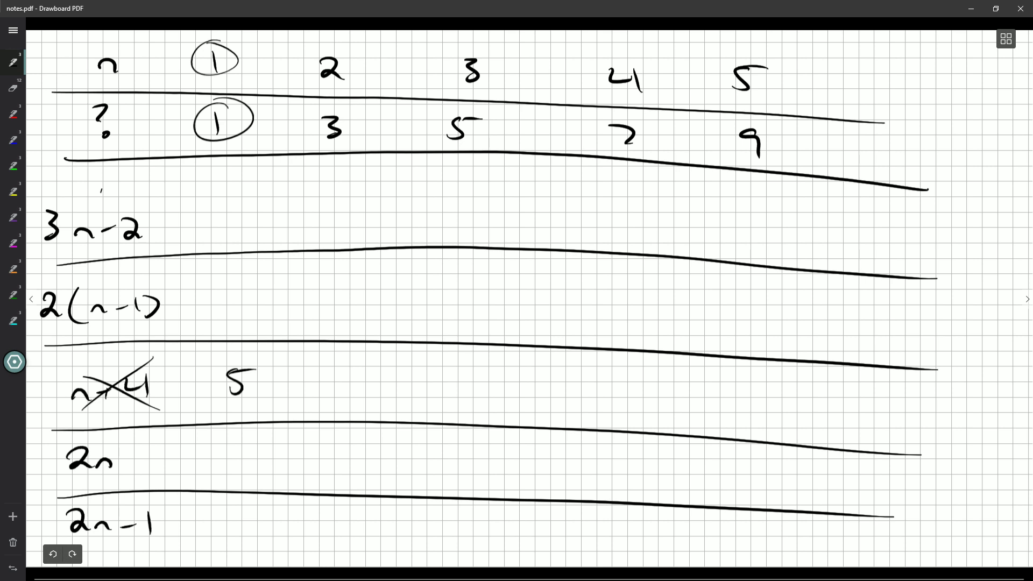
- Note 3n-2 gives 1 at n = 1, and cross out 2(n-1) for giving 0
{"action": "left_click_drag", "start_coordinate": [232, 199], "coordinate": [232, 225]}
{"action": "mouse_move", "coordinate": [199, 49]}
{"action": "left_mouse_down"}
{"action": "mouse_move", "coordinate": [229, 41]}
{"action": "mouse_move", "coordinate": [237, 56]}
{"action": "left_mouse_up"}
{"action": "left_click_drag", "start_coordinate": [126, 328], "coordinate": [143, 326]}
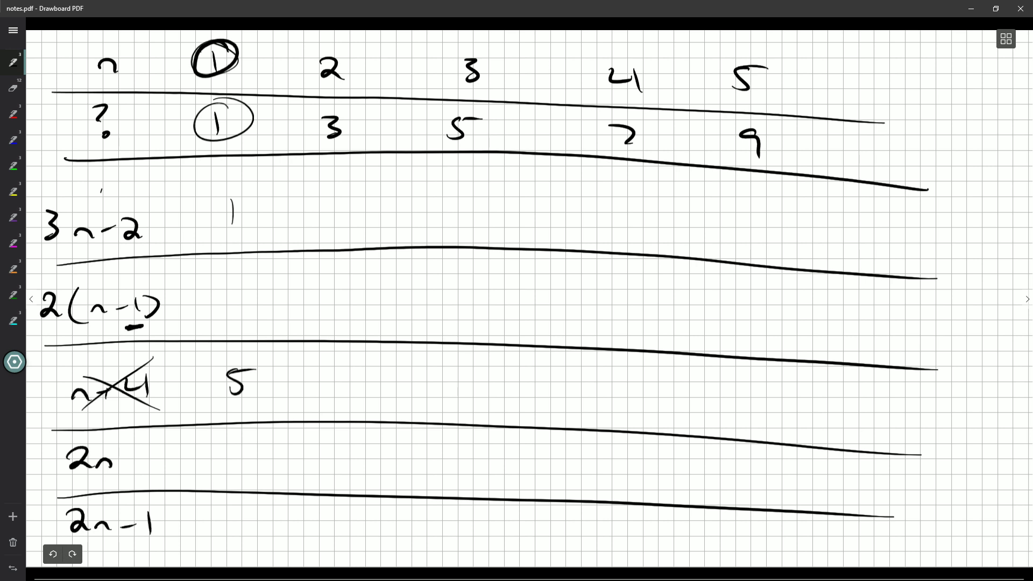
{"action": "left_click_drag", "start_coordinate": [242, 292], "coordinate": [240, 293]}
{"action": "left_click_drag", "start_coordinate": [53, 326], "coordinate": [161, 283]}
{"action": "left_click_drag", "start_coordinate": [70, 286], "coordinate": [159, 330]}
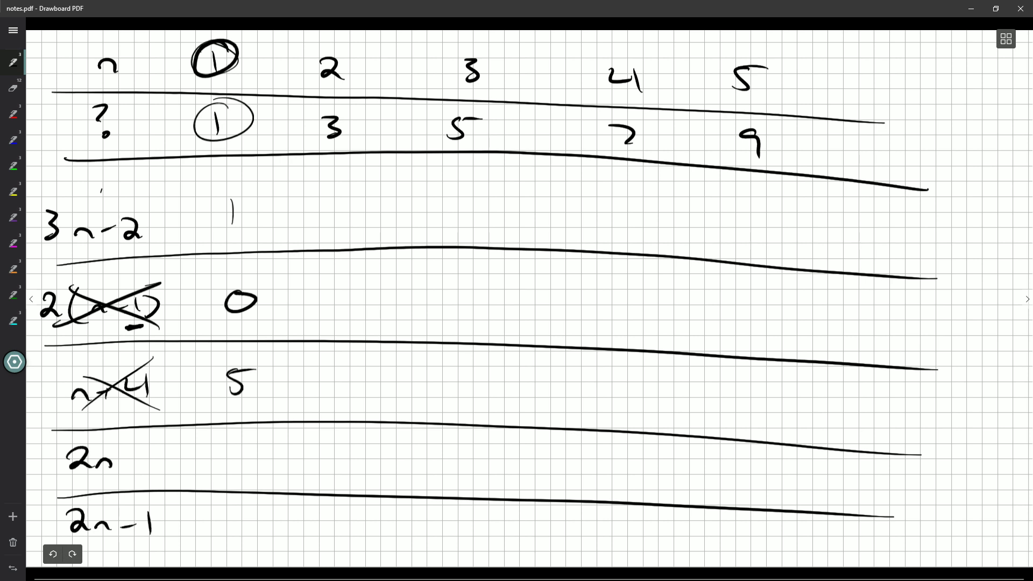
- Cross out 2n for giving 2, note 2n-1 gives 1, and circle n = 2
{"action": "mouse_move", "coordinate": [224, 448]}
{"action": "left_mouse_down"}
{"action": "mouse_move", "coordinate": [228, 467]}
{"action": "mouse_move", "coordinate": [248, 467]}
{"action": "left_mouse_up"}
{"action": "left_click_drag", "start_coordinate": [66, 471], "coordinate": [116, 439]}
{"action": "left_click_drag", "start_coordinate": [66, 442], "coordinate": [123, 475]}
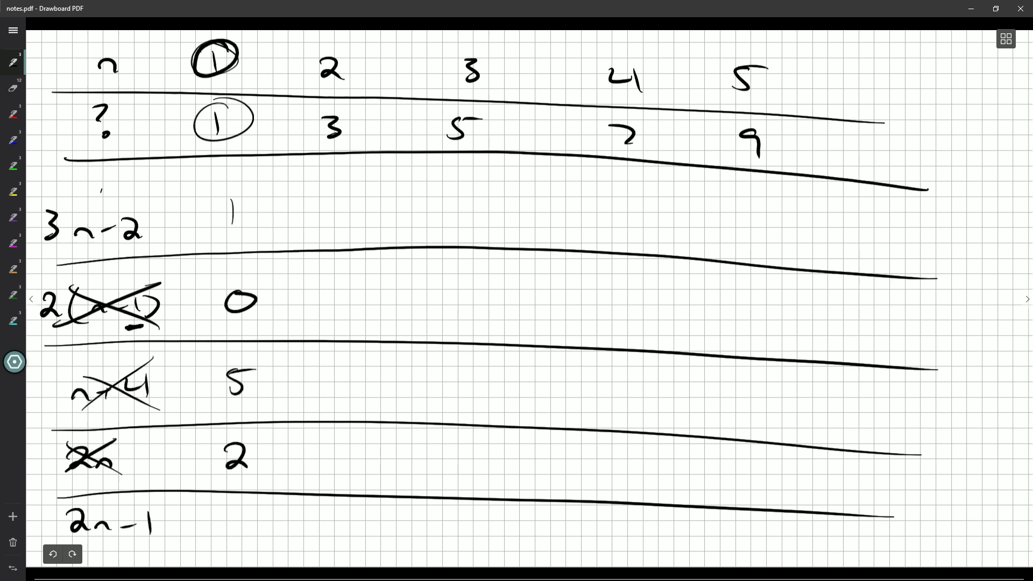
{"action": "left_click_drag", "start_coordinate": [233, 510], "coordinate": [237, 542]}
{"action": "left_click_drag", "start_coordinate": [345, 45], "coordinate": [320, 44]}
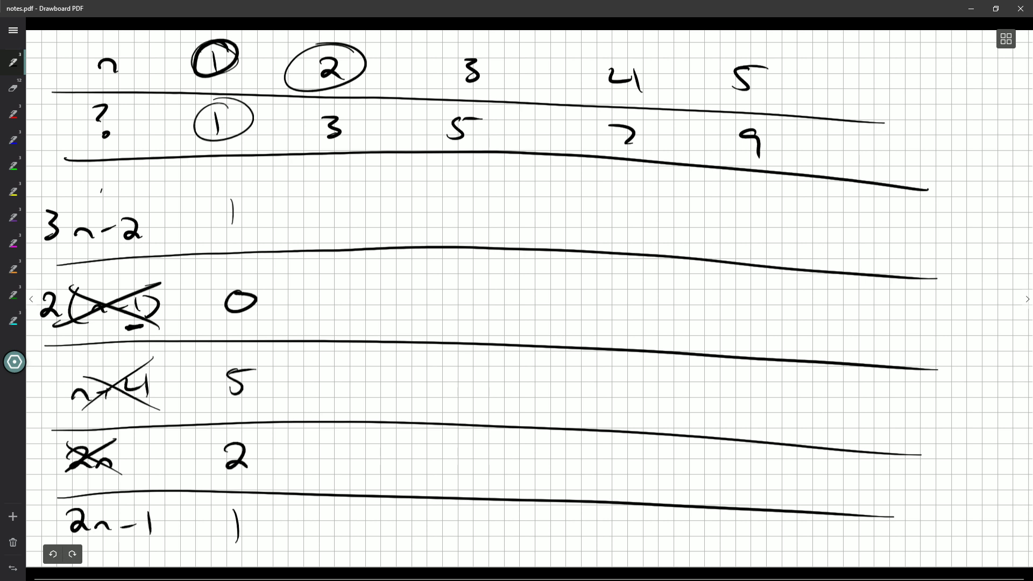
- At n = 2, note 3n-2 gives 4 instead of 3 and cross it out
{"action": "mouse_move", "coordinate": [345, 39]}
{"action": "left_mouse_down"}
{"action": "mouse_move", "coordinate": [280, 73]}
{"action": "mouse_move", "coordinate": [368, 62]}
{"action": "left_mouse_up"}
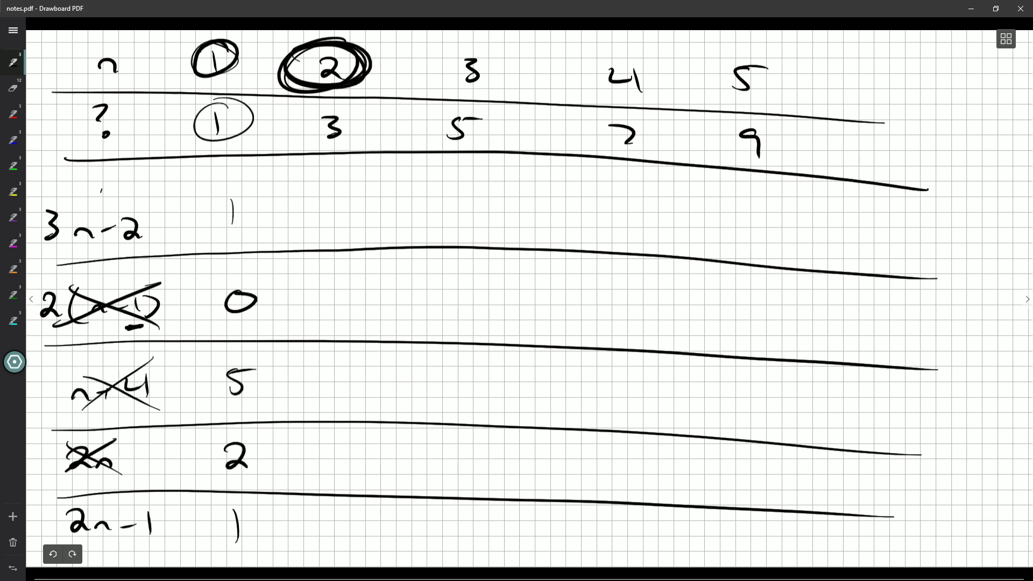
{"action": "mouse_move", "coordinate": [322, 197]}
{"action": "left_mouse_down"}
{"action": "mouse_move", "coordinate": [348, 210]}
{"action": "mouse_move", "coordinate": [340, 236]}
{"action": "left_mouse_up"}
{"action": "mouse_move", "coordinate": [323, 147]}
{"action": "left_mouse_down"}
{"action": "mouse_move", "coordinate": [351, 143]}
{"action": "mouse_move", "coordinate": [325, 148]}
{"action": "left_mouse_up"}
{"action": "mouse_move", "coordinate": [49, 200]}
{"action": "left_mouse_down"}
{"action": "mouse_move", "coordinate": [74, 226]}
{"action": "mouse_move", "coordinate": [149, 243]}
{"action": "left_mouse_up"}
{"action": "left_click_drag", "start_coordinate": [59, 262], "coordinate": [155, 194]}
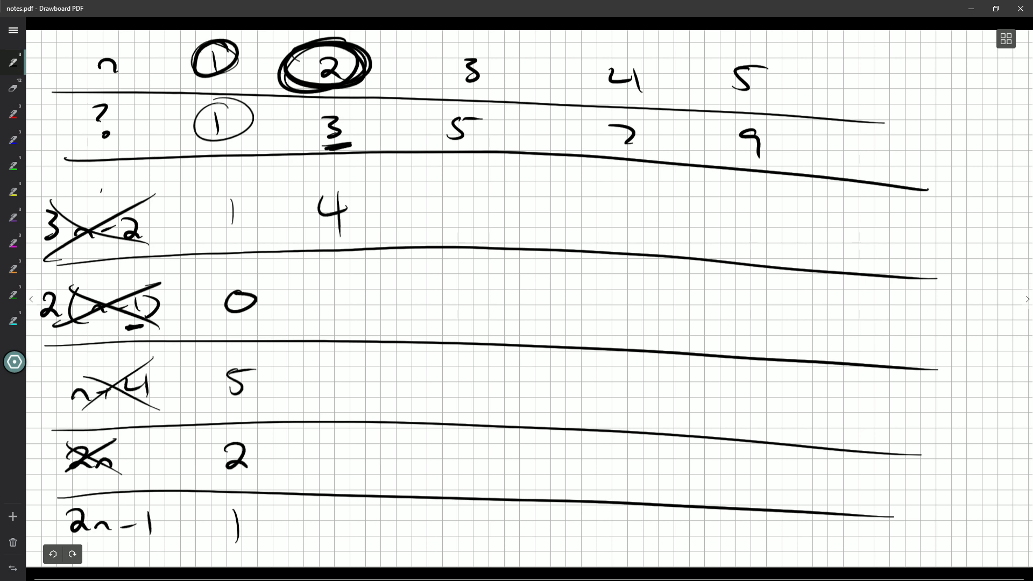
- Write 2n-1's values 3, 5, 7, 9 for n = 2 to 5 beside it
{"action": "left_click_drag", "start_coordinate": [309, 516], "coordinate": [317, 546]}
{"action": "left_click_drag", "start_coordinate": [482, 44], "coordinate": [498, 48]}
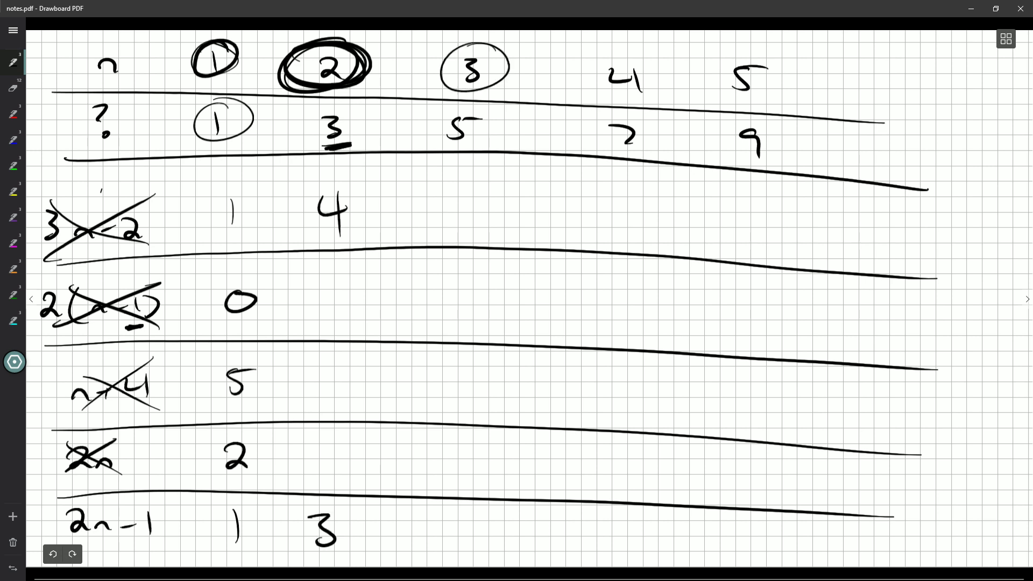
{"action": "left_click_drag", "start_coordinate": [430, 520], "coordinate": [429, 545]}
{"action": "left_click_drag", "start_coordinate": [438, 519], "coordinate": [466, 515]}
{"action": "left_click_drag", "start_coordinate": [566, 520], "coordinate": [587, 549]}
{"action": "left_click_drag", "start_coordinate": [743, 520], "coordinate": [748, 550]}
- Tick 2n-1 with a checkmark and label it answer (E)
{"action": "left_click_drag", "start_coordinate": [897, 535], "coordinate": [997, 470]}
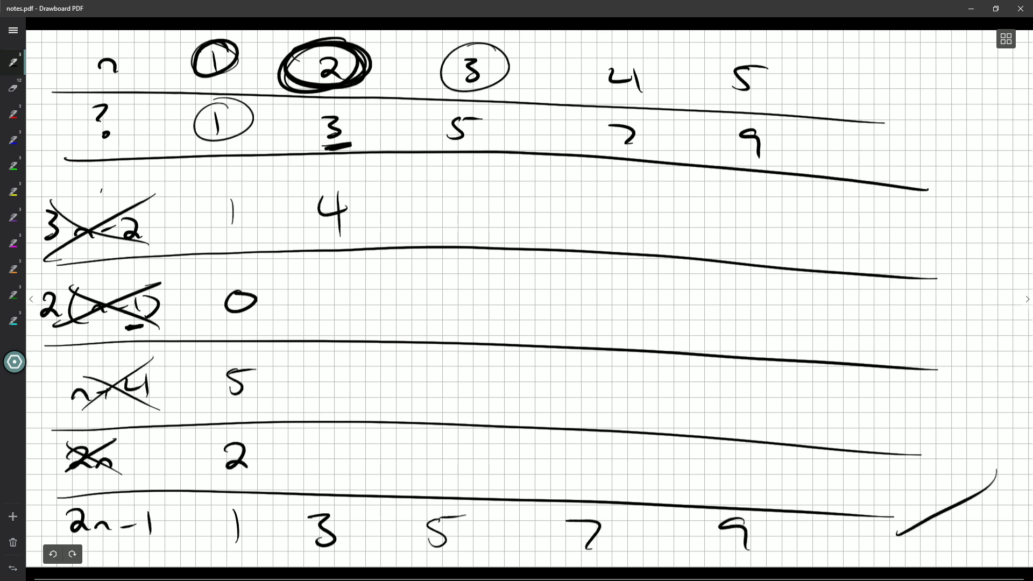
{"action": "mouse_move", "coordinate": [884, 512]}
{"action": "left_mouse_down"}
{"action": "mouse_move", "coordinate": [899, 537]}
{"action": "mouse_move", "coordinate": [971, 495]}
{"action": "mouse_move", "coordinate": [995, 543]}
{"action": "left_mouse_up"}
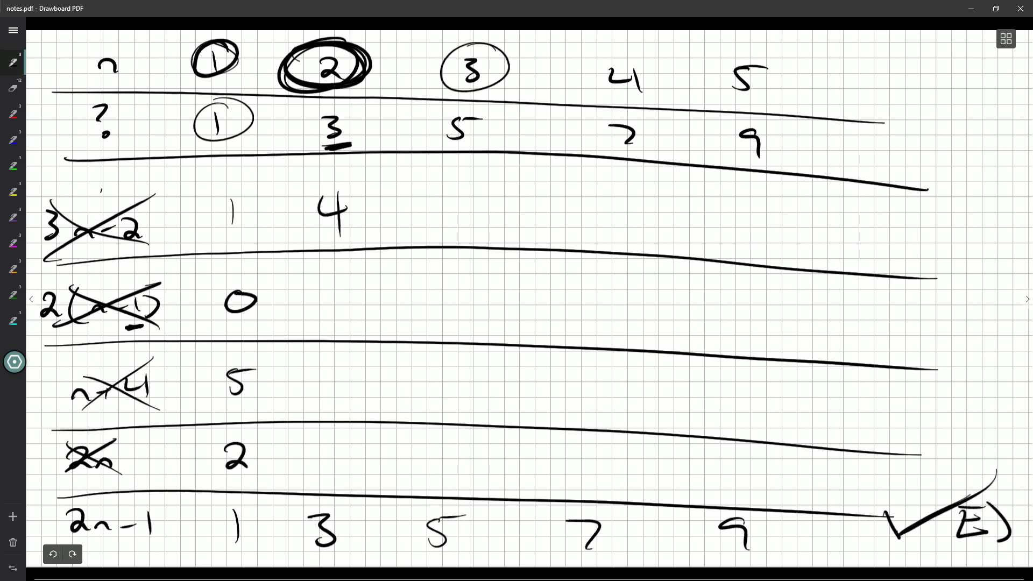
{"action": "left_click_drag", "start_coordinate": [966, 507], "coordinate": [955, 546]}
- Zigzag over the rejected values 0, 5, 2 in the n = 1 column and the 4 beside 3n-2
{"action": "mouse_move", "coordinate": [253, 273]}
{"action": "left_mouse_down"}
{"action": "mouse_move", "coordinate": [235, 323]}
{"action": "mouse_move", "coordinate": [234, 407]}
{"action": "mouse_move", "coordinate": [253, 477]}
{"action": "left_mouse_up"}
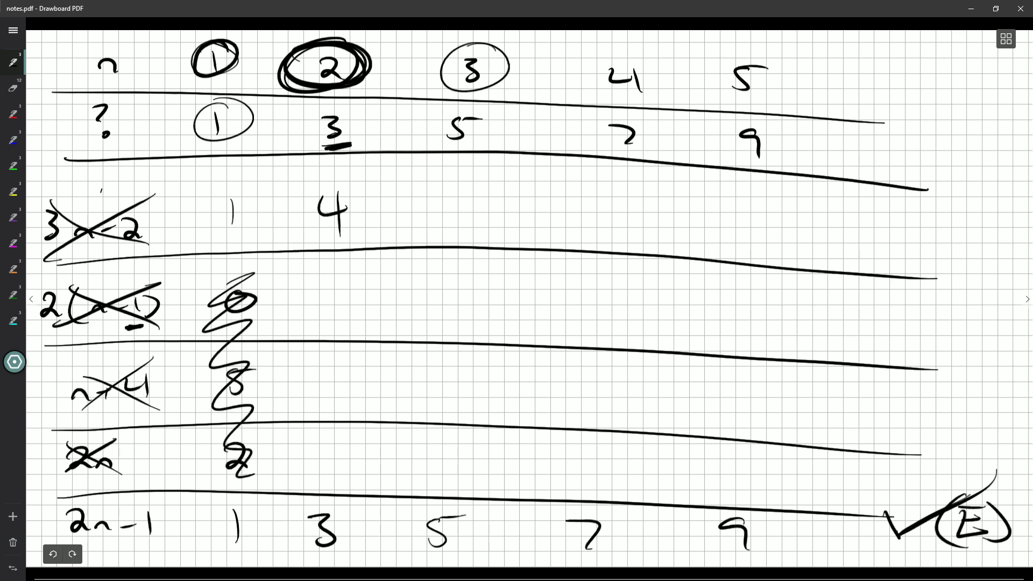
{"action": "left_click_drag", "start_coordinate": [336, 183], "coordinate": [322, 266]}
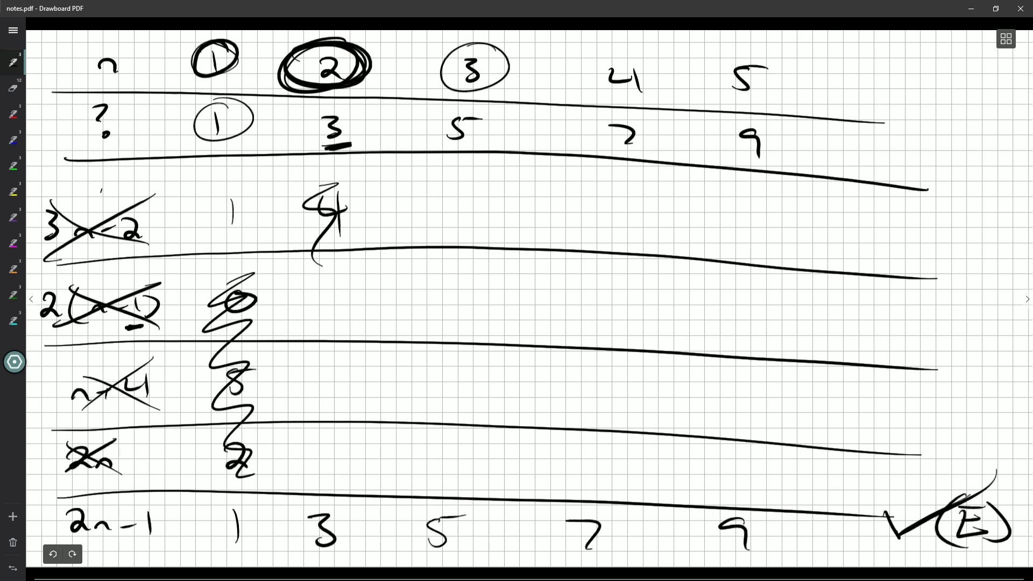